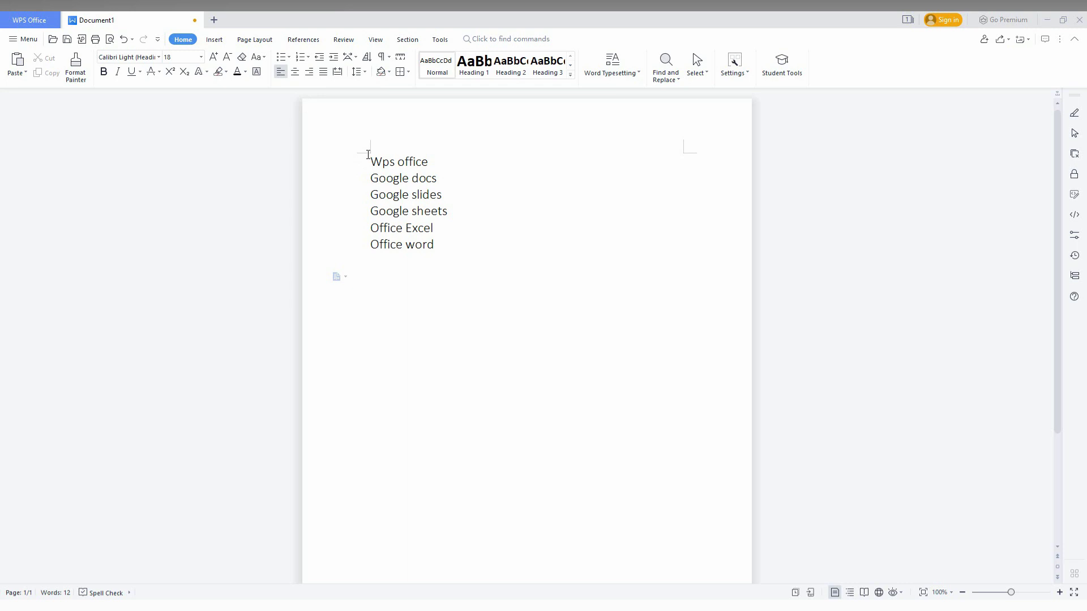
Select the six app-name lines, Wps office through Office word
drag(369, 158, 334, 243)
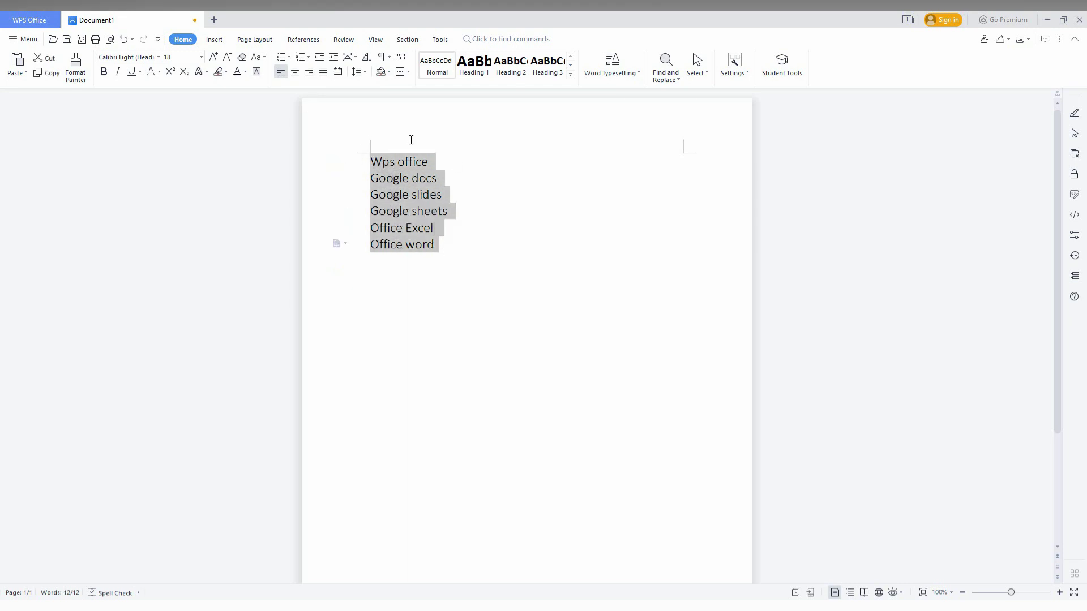
right_click(427, 195)
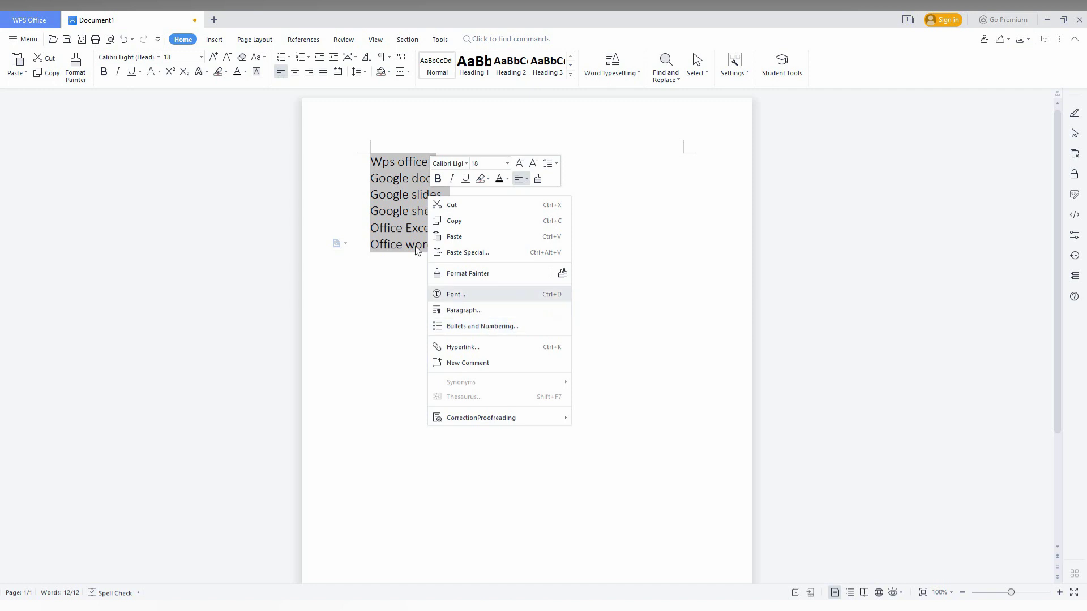
click(386, 211)
drag(371, 158, 435, 249)
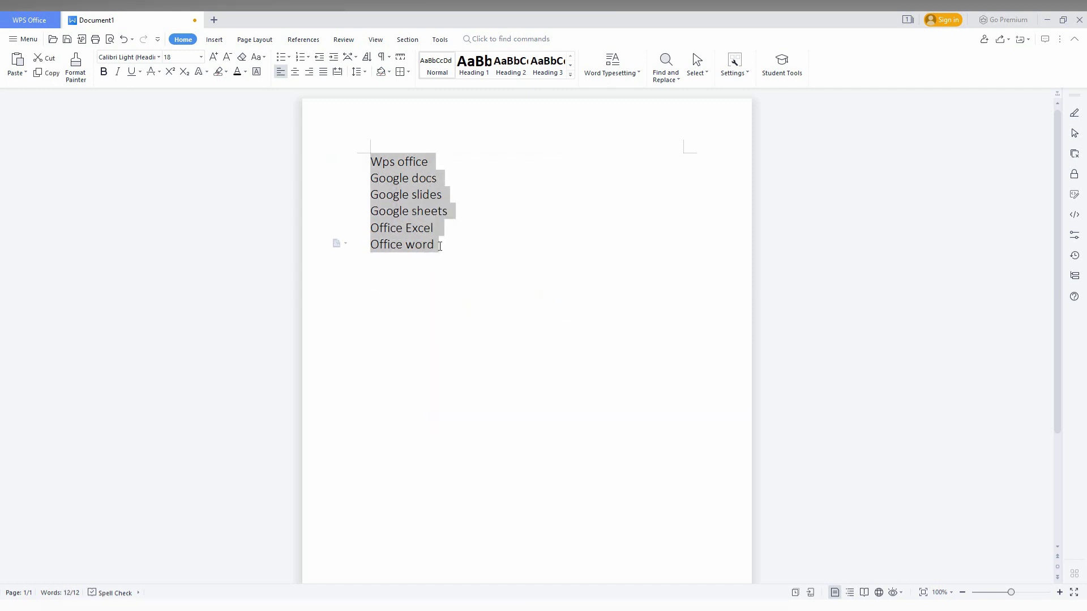
Turn the six lines into a bulleted list with arrowhead bullets
click(282, 57)
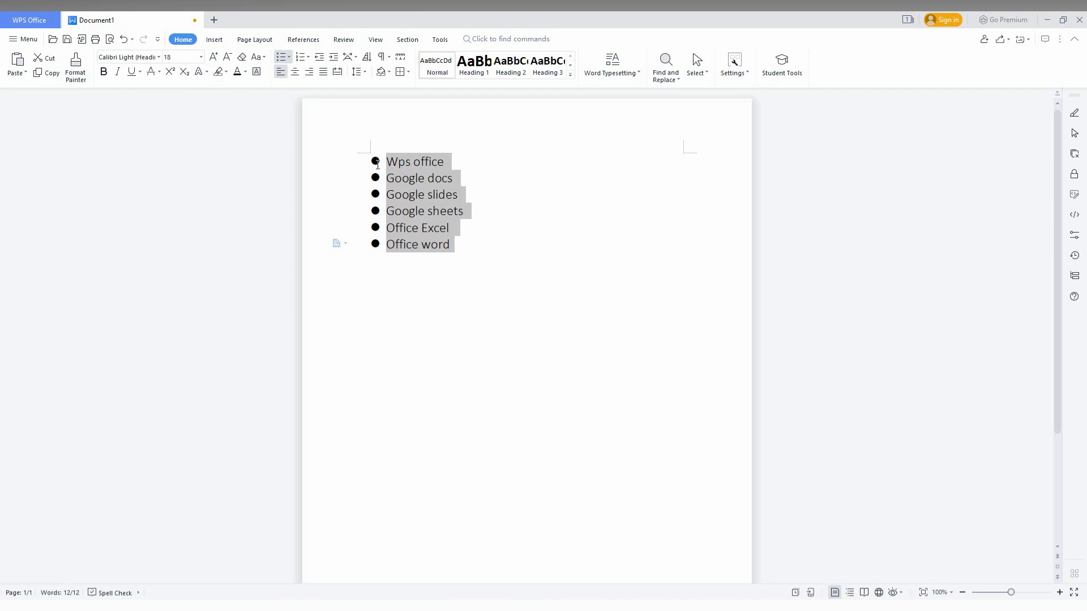
click(289, 58)
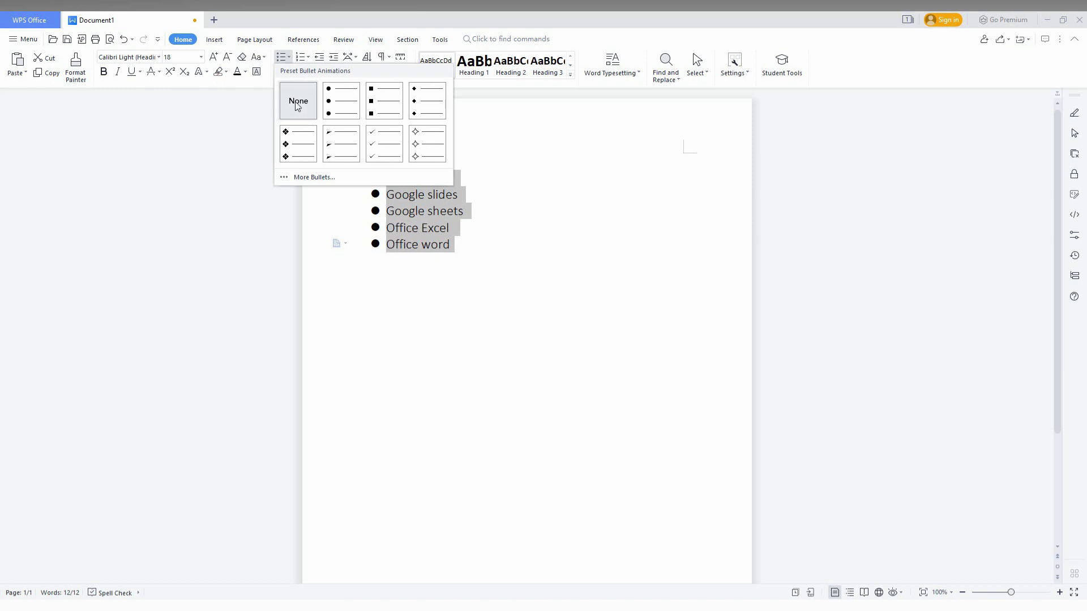
click(332, 136)
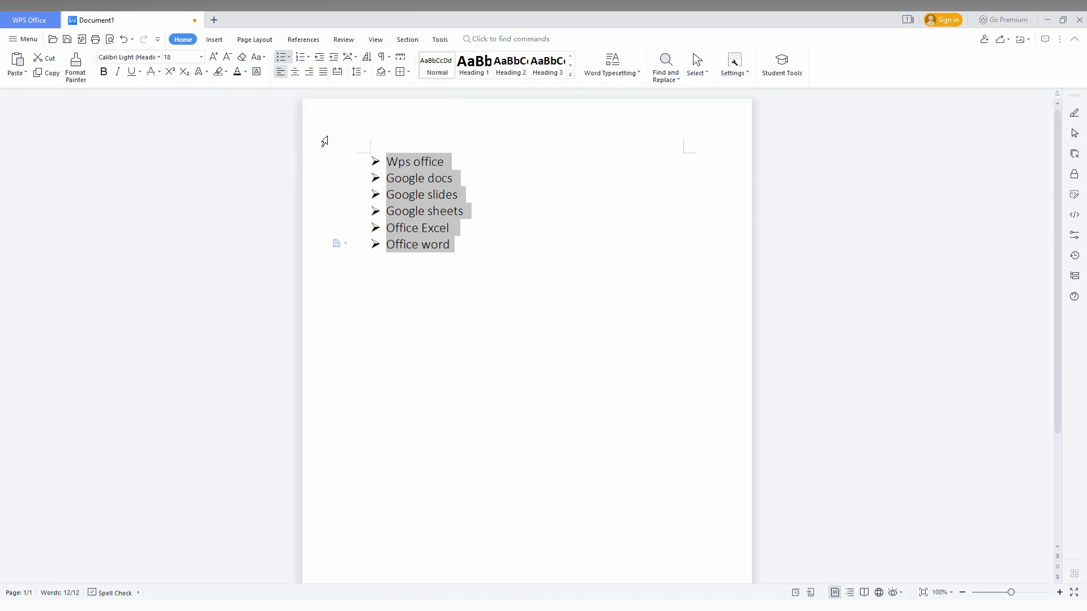
Switch the bullets to check marks, then to four-point stars
click(290, 57)
click(372, 137)
click(289, 57)
click(415, 139)
click(290, 59)
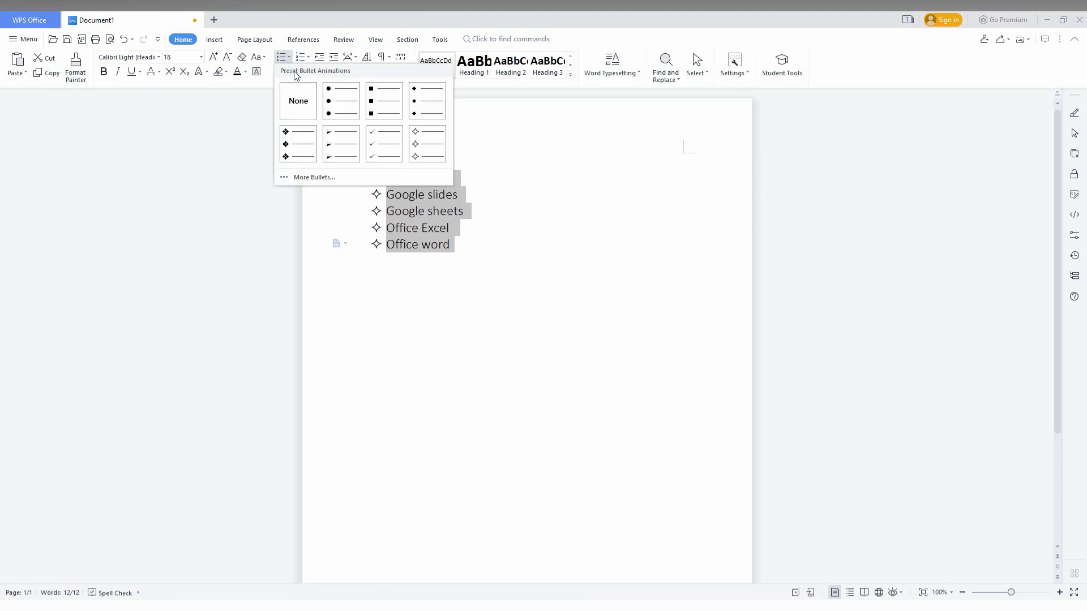
In Bullets and Numbering, pick the round-dot preset and open its Customize settings
click(335, 178)
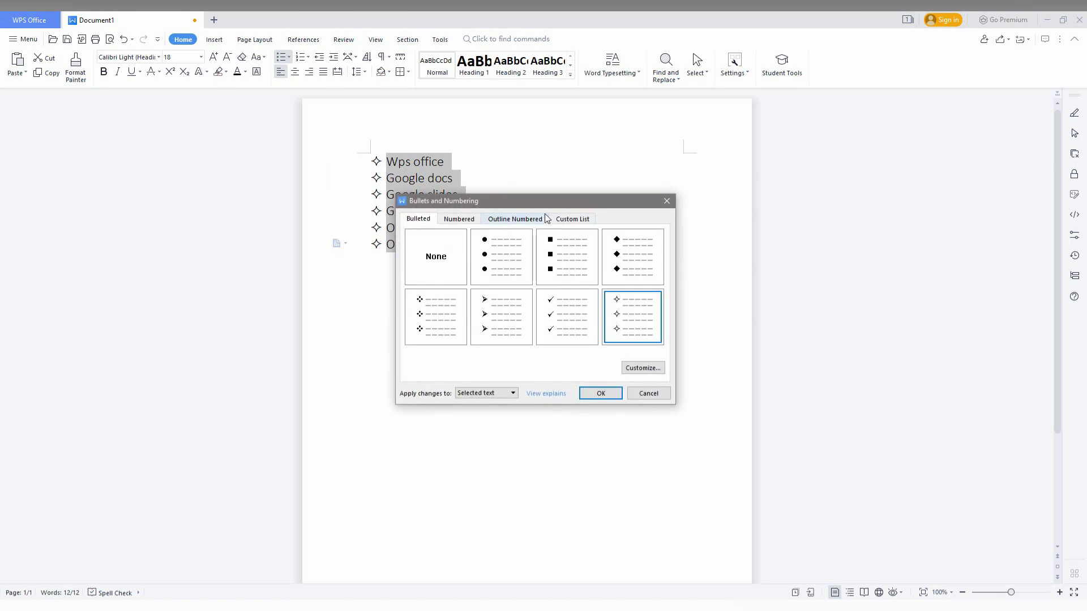
drag(537, 203, 698, 119)
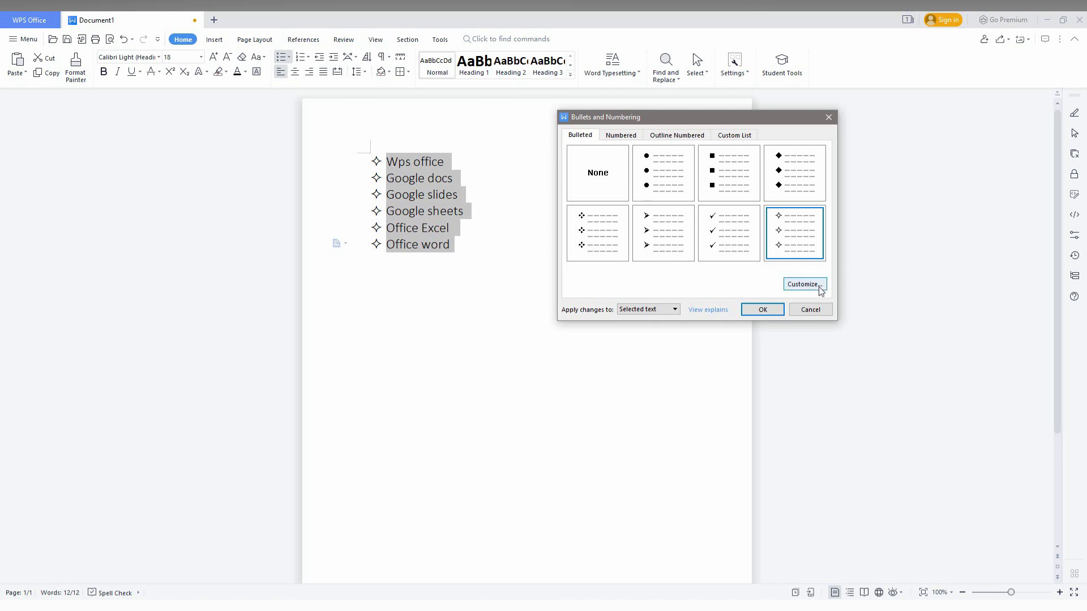
click(681, 180)
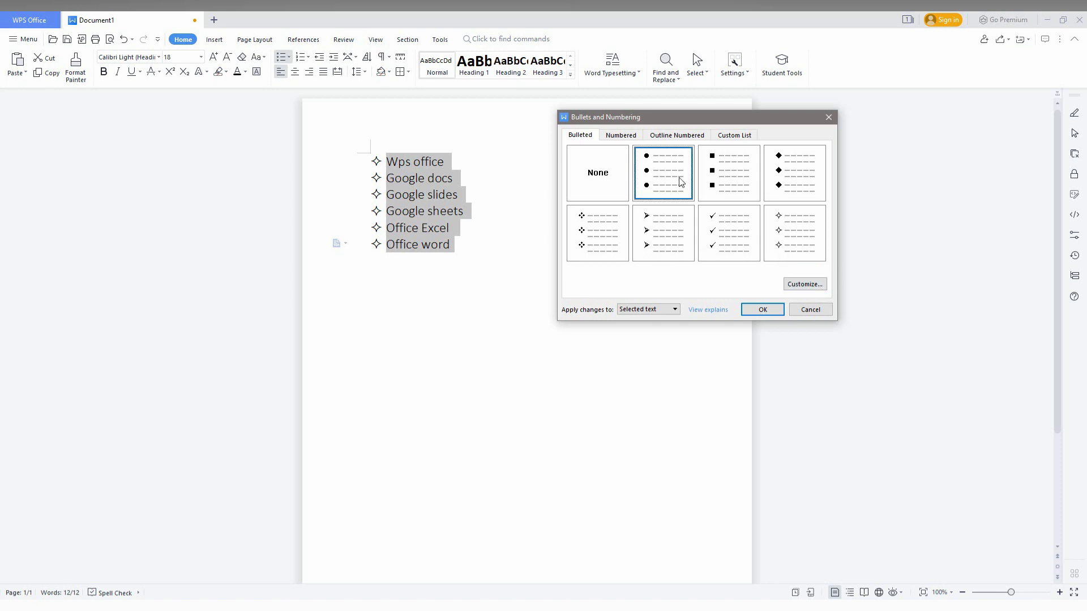
click(808, 288)
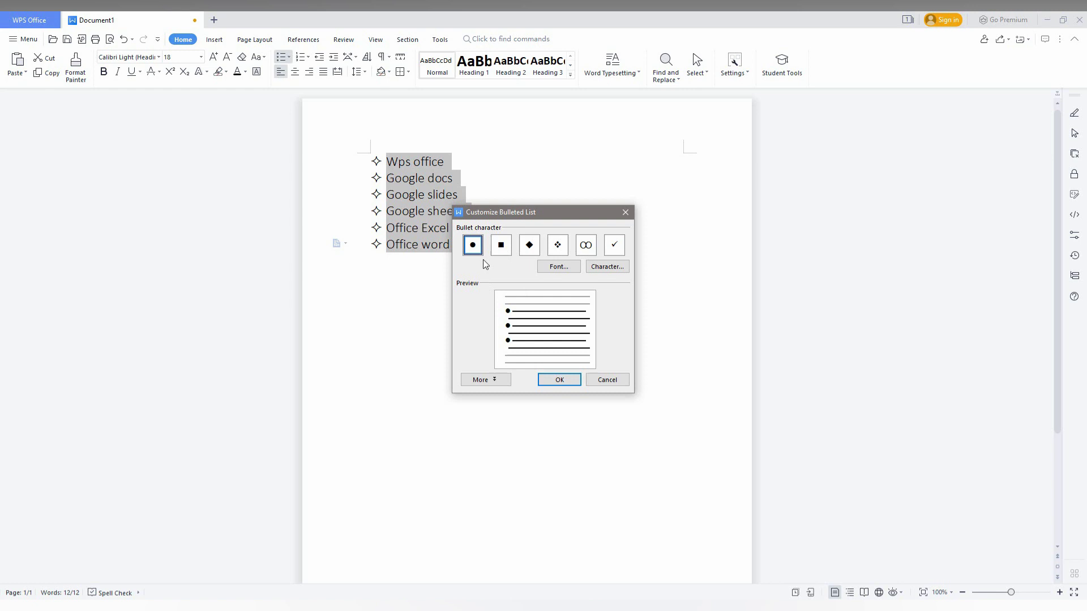
click(557, 267)
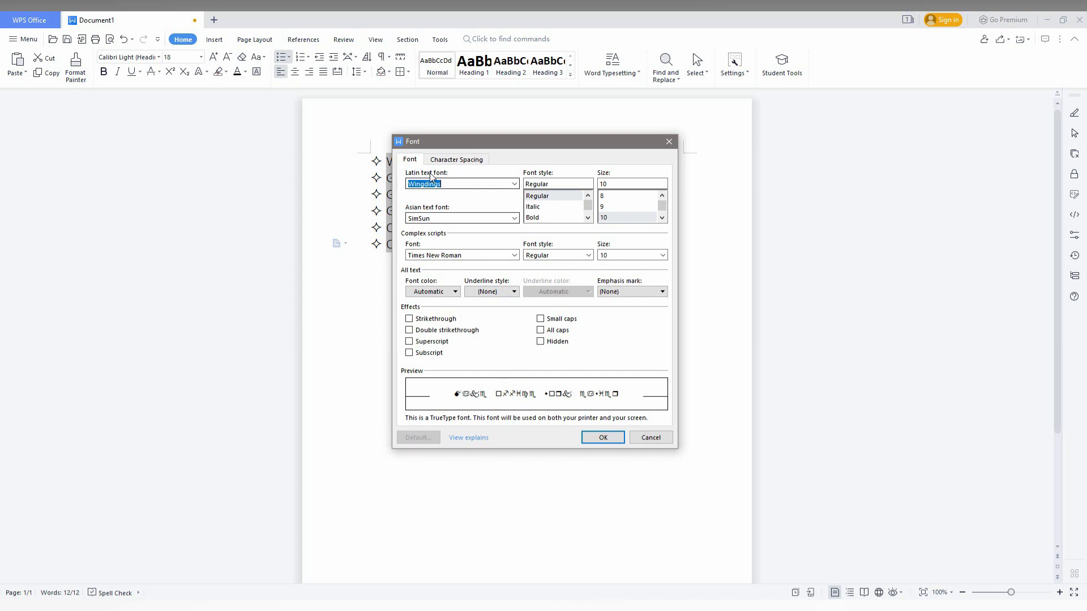
click(451, 160)
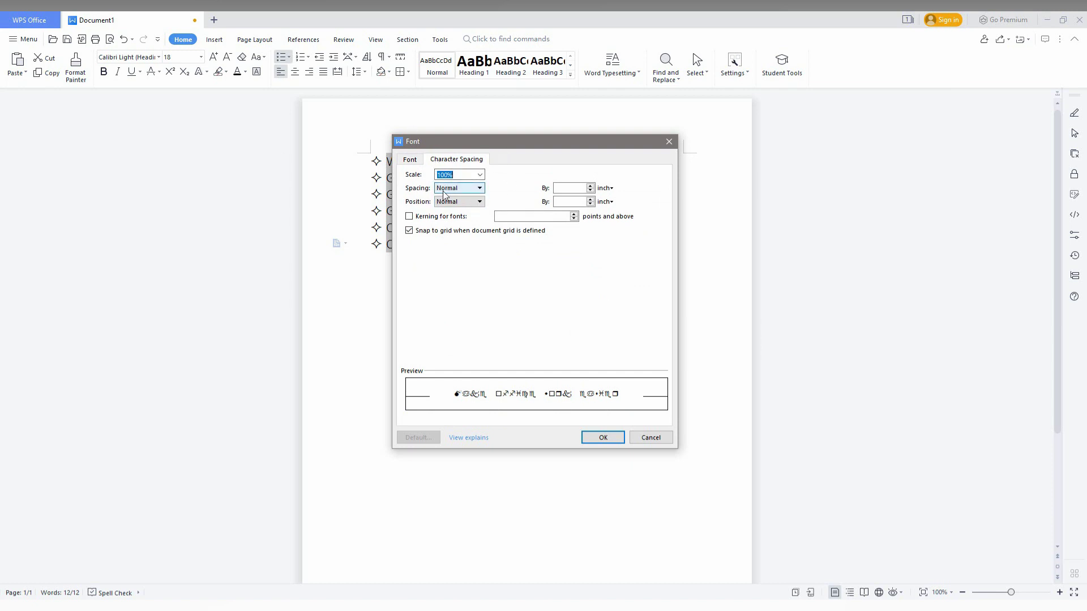
click(649, 439)
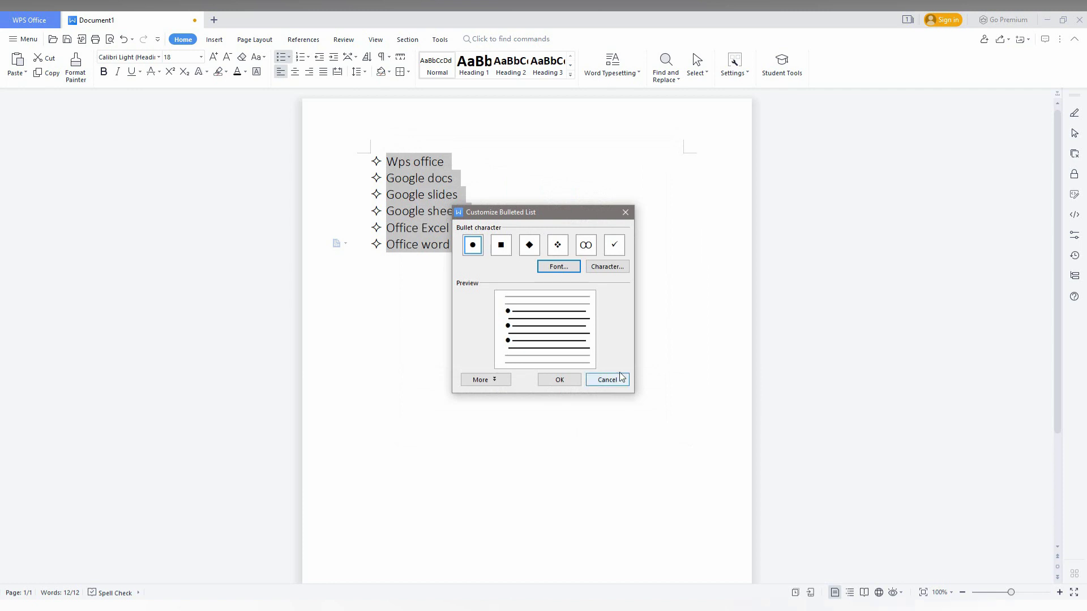
Add ↓ from recently used symbols as the bullet character and apply it to the list
click(623, 266)
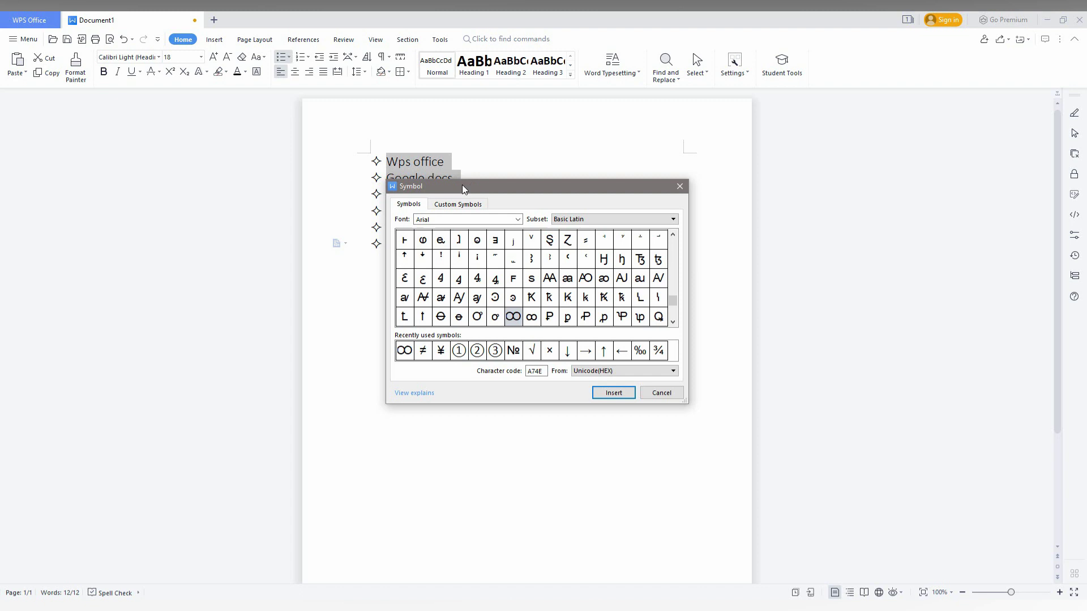
drag(463, 185, 609, 130)
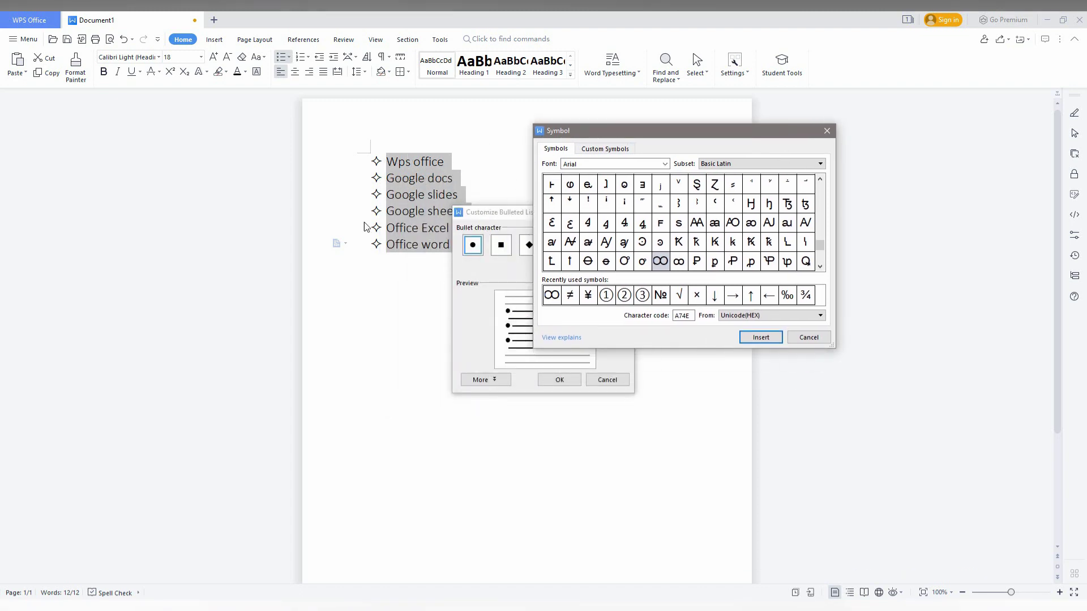
click(555, 299)
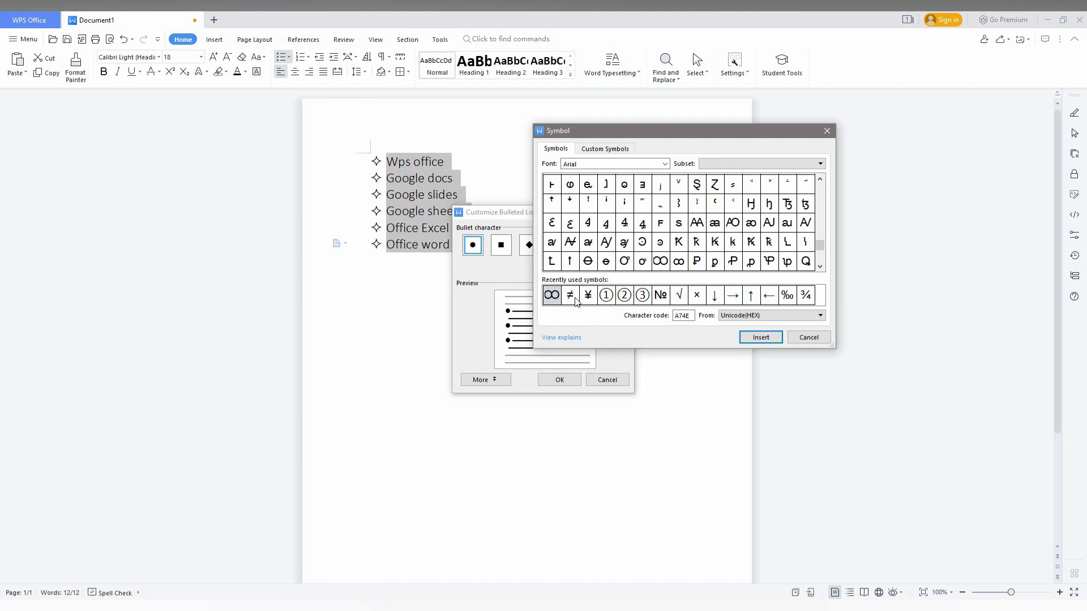
click(715, 297)
click(761, 337)
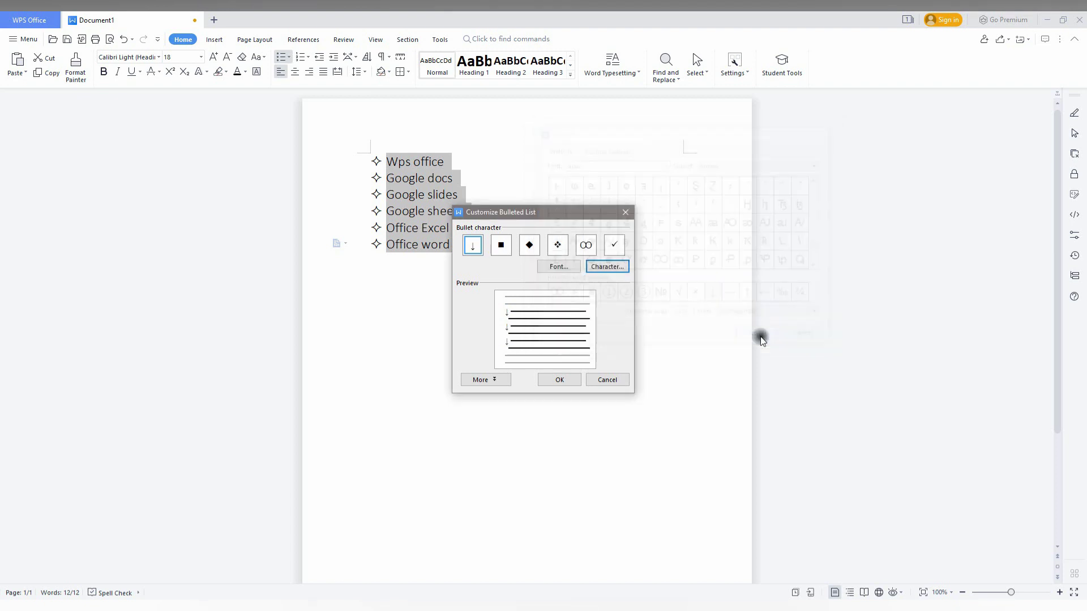
click(472, 247)
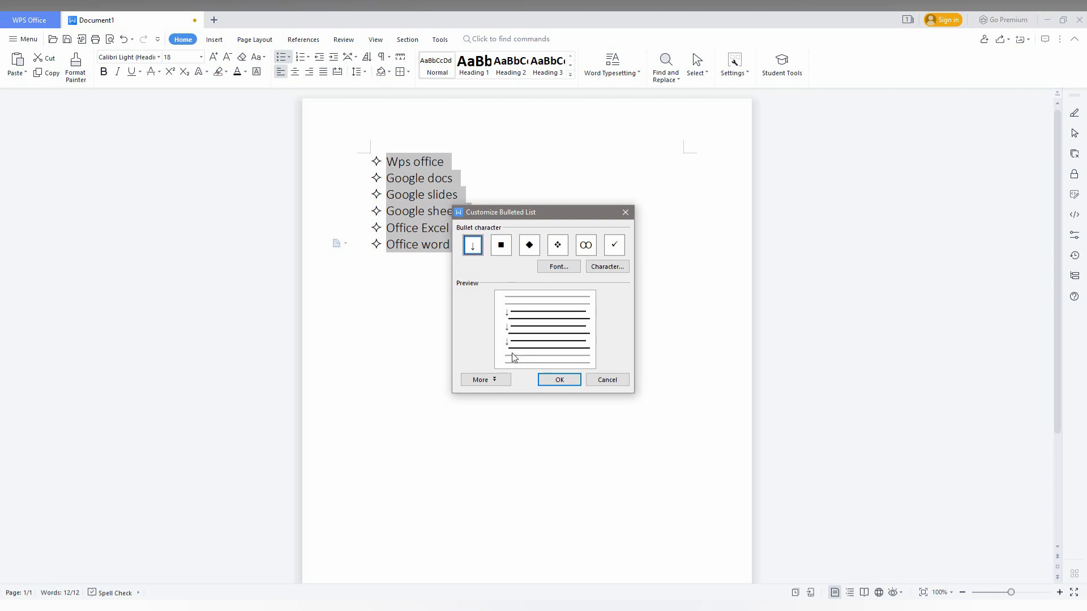
click(554, 383)
Reopen Bullets and Numbering and inspect the round-dot Customize settings without changes
click(548, 371)
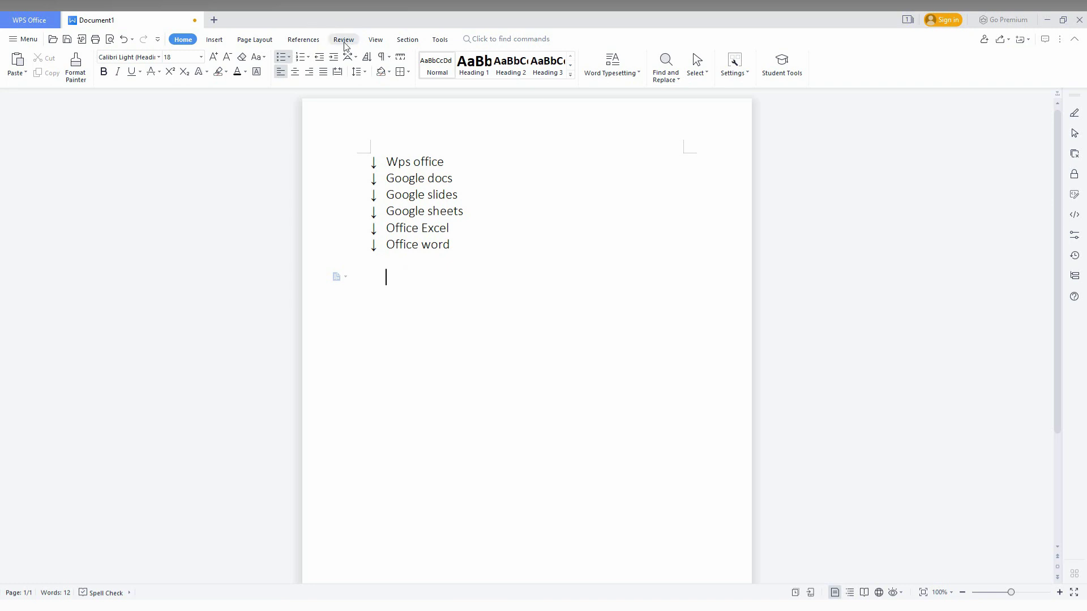
click(291, 61)
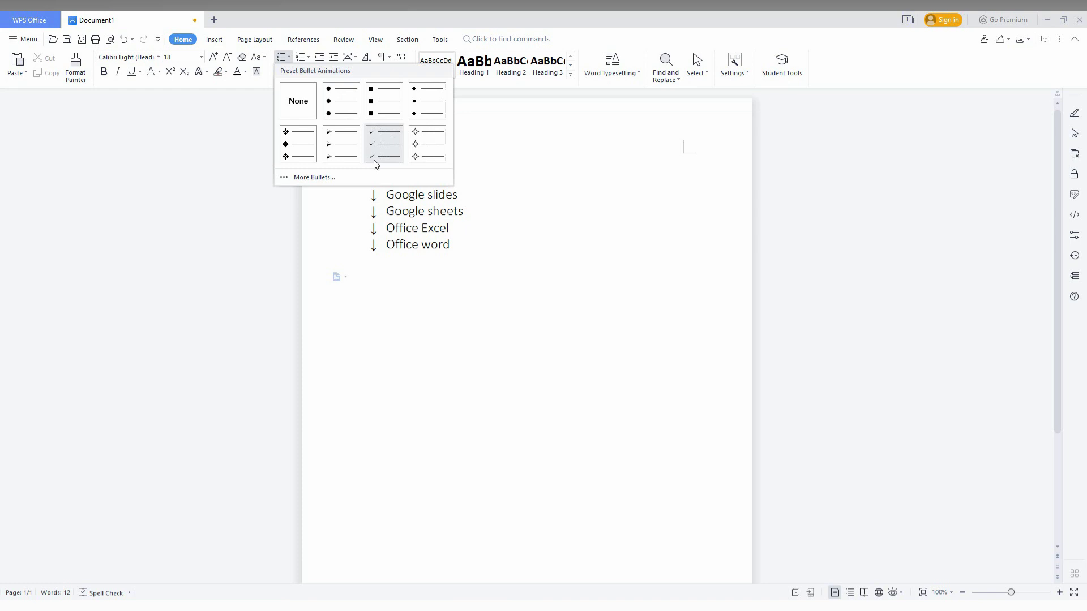
click(352, 172)
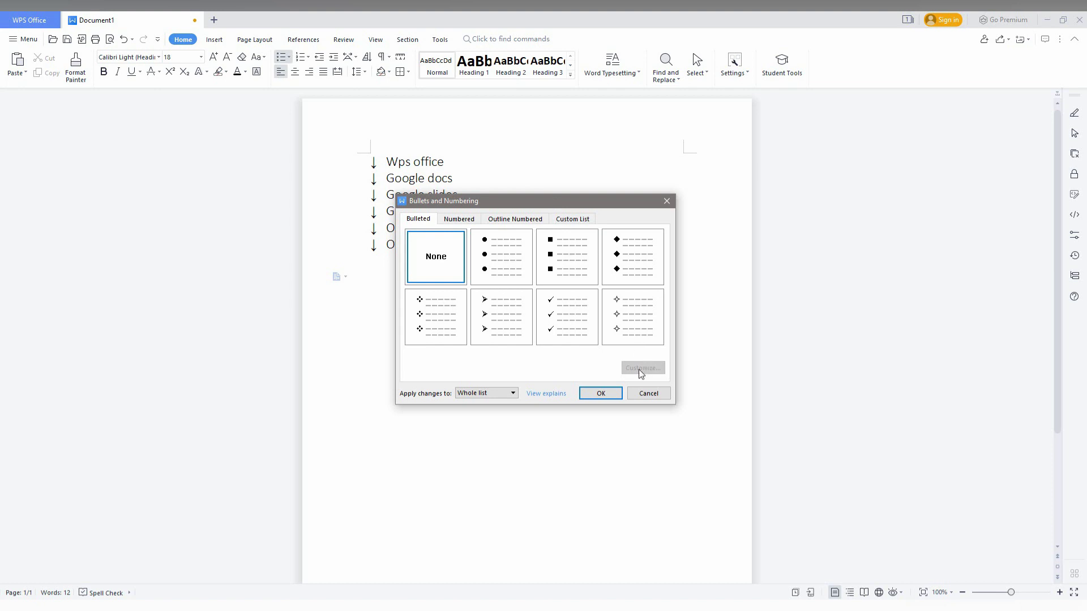
click(529, 270)
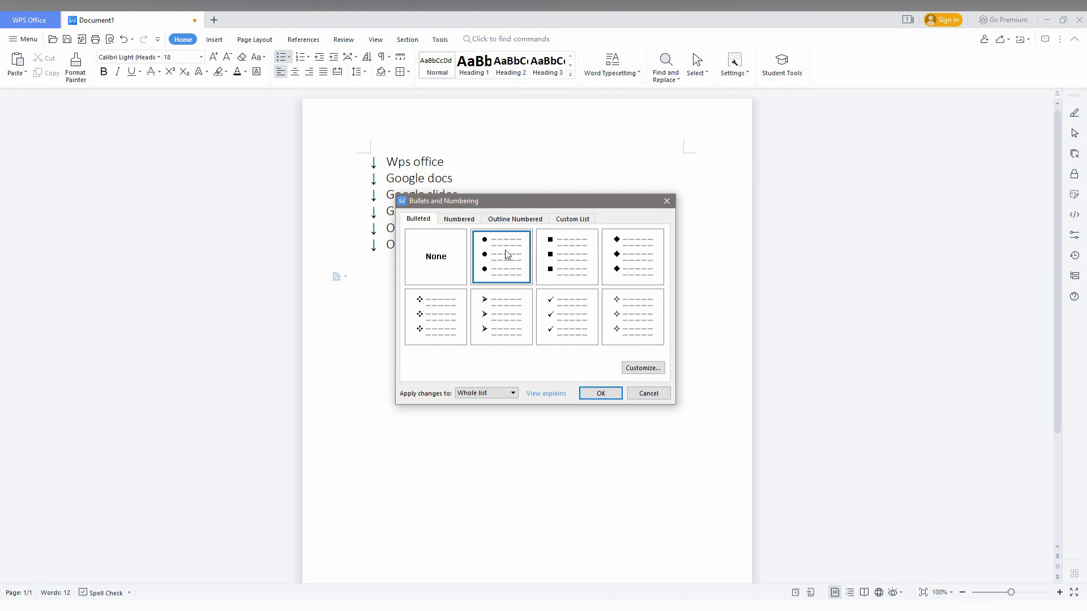
click(643, 368)
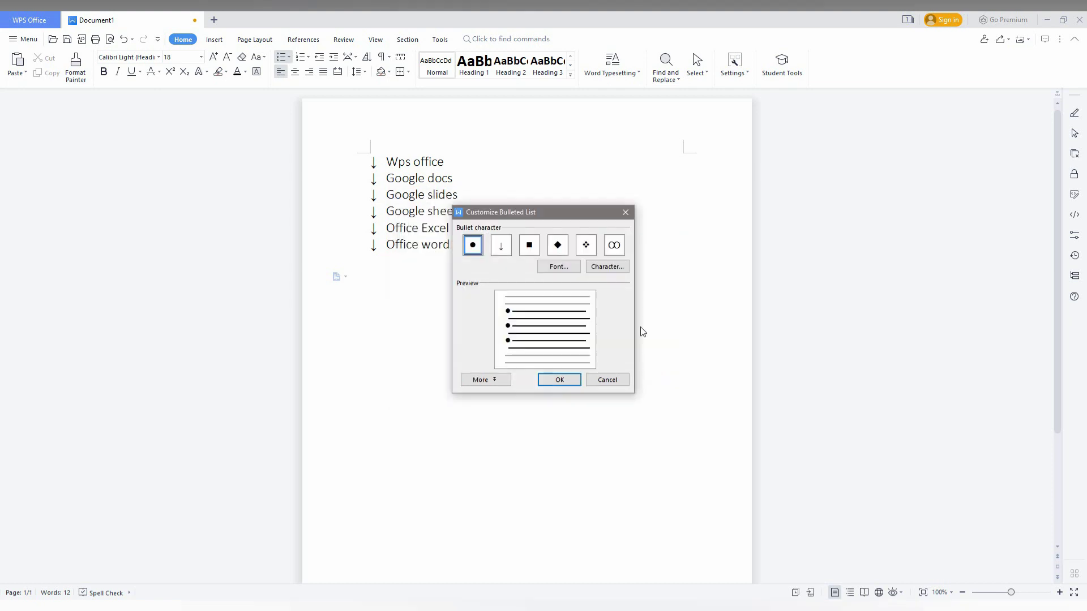
click(625, 212)
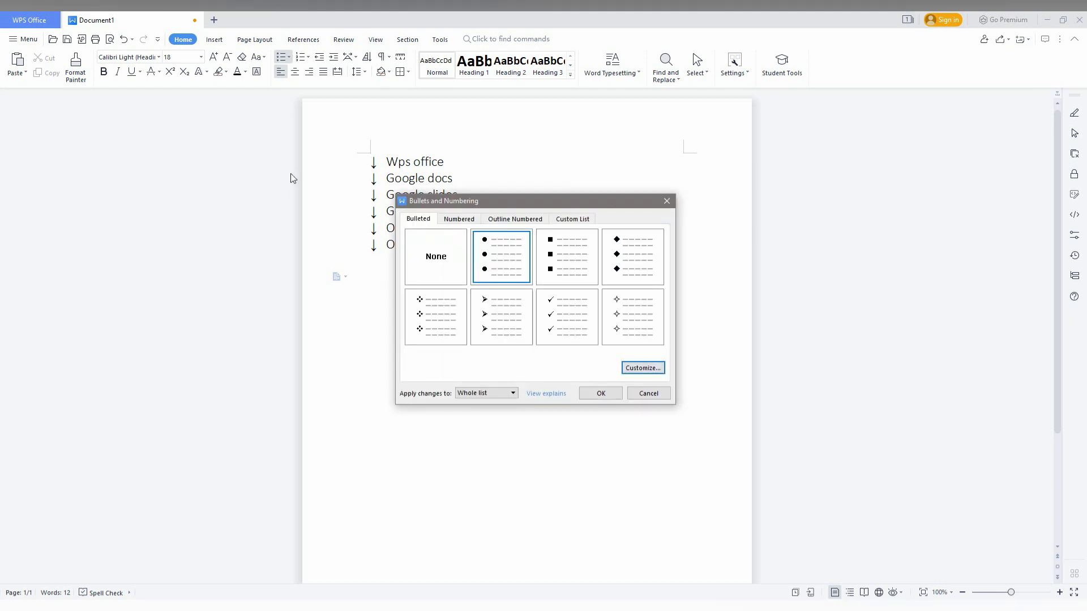
Apply the check-mark bullet style to all six lines
click(557, 325)
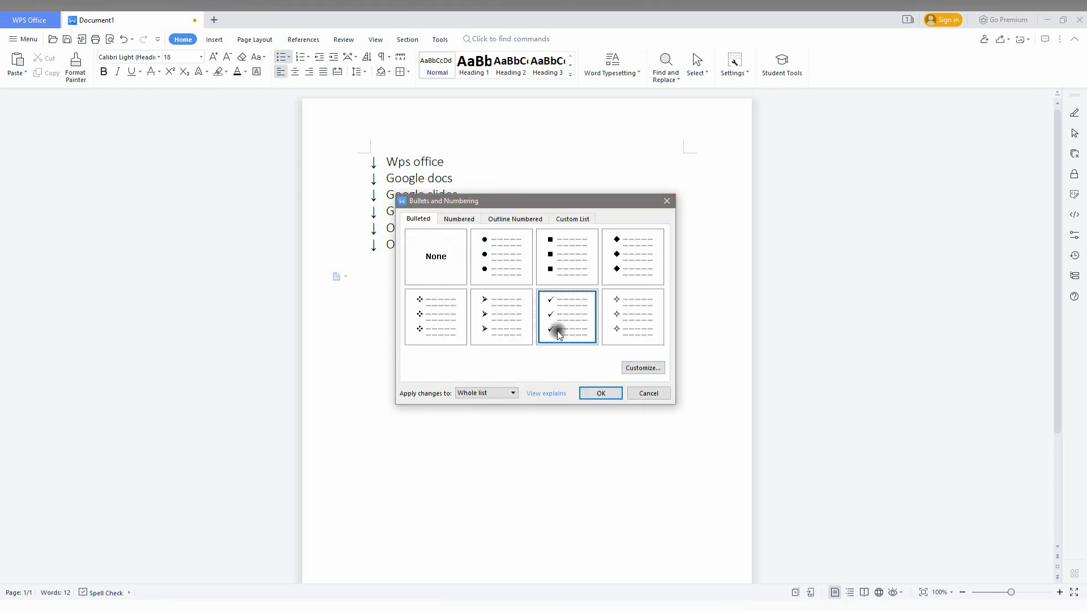
click(610, 393)
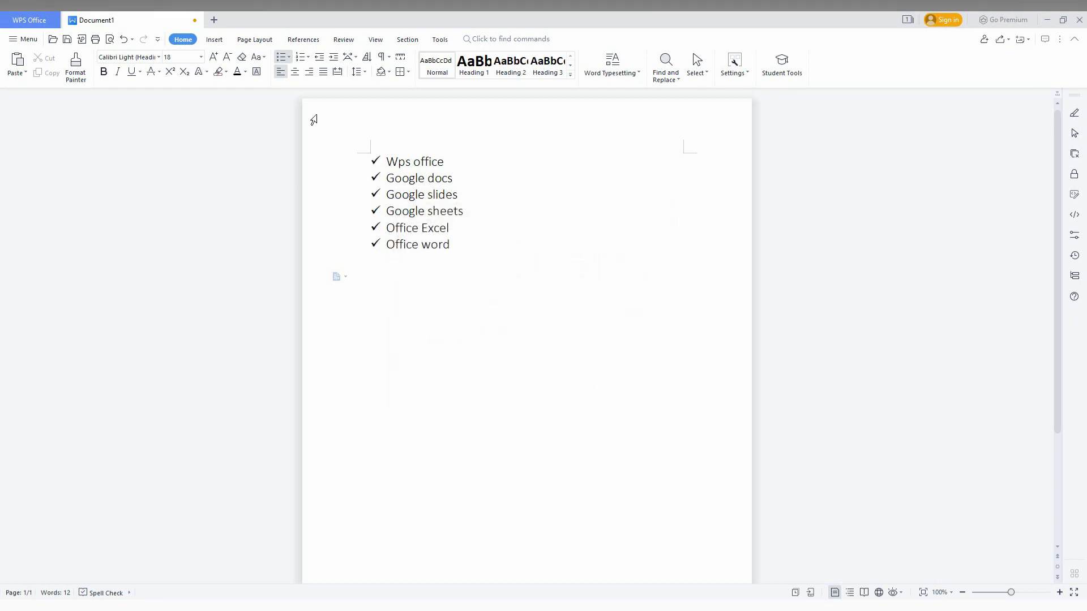
click(290, 58)
Switch the list to the arrowhead bullet preset
click(333, 139)
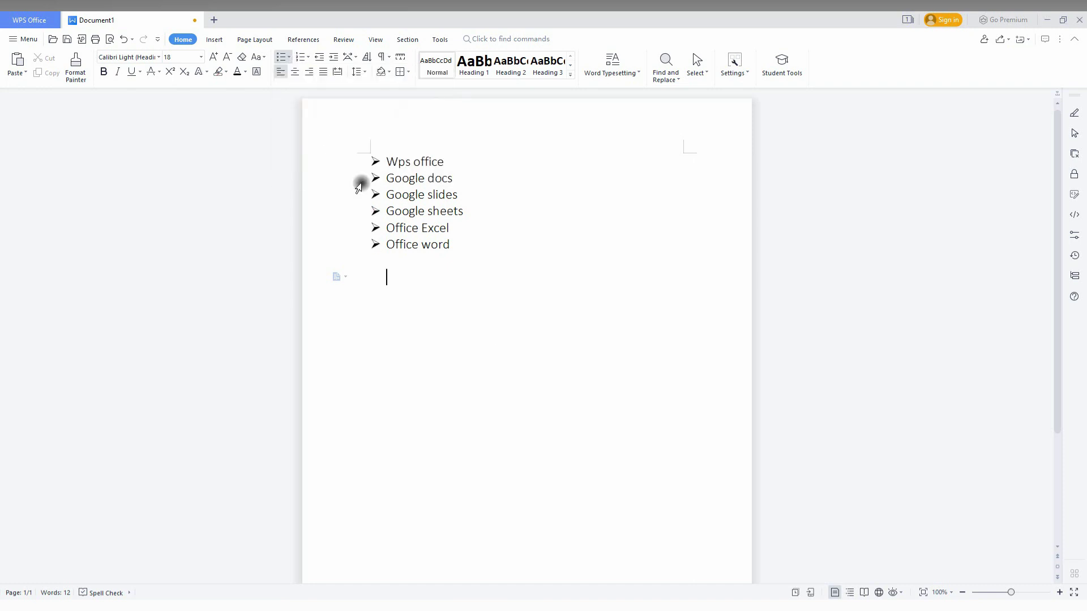